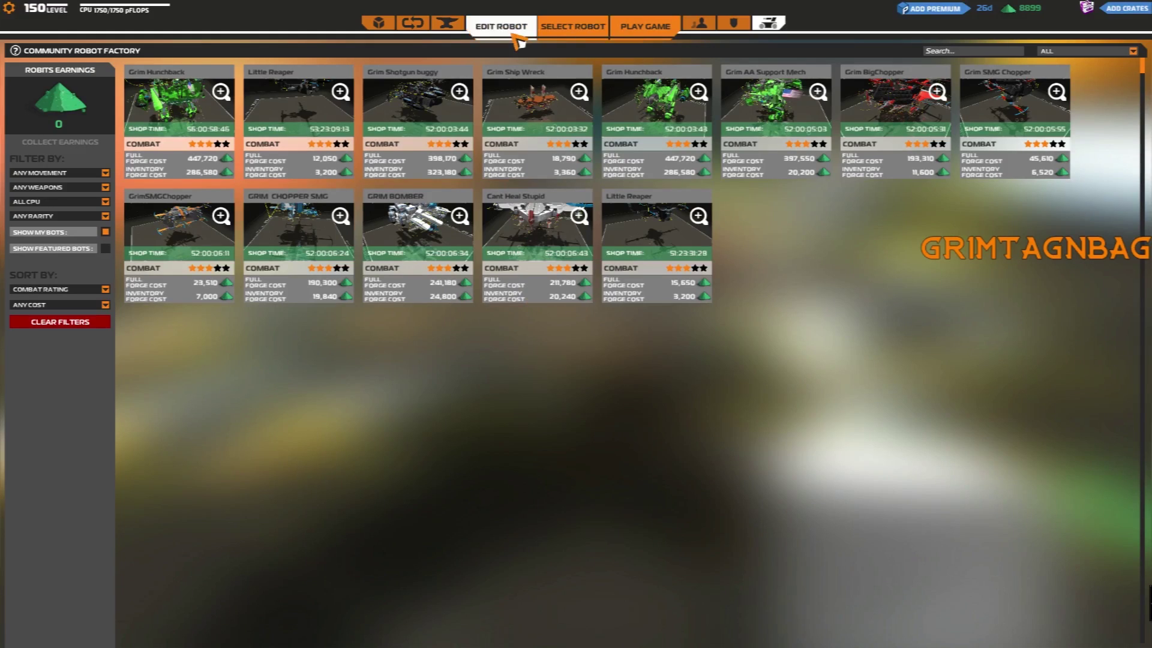
Step: Open the Grim Hunchback tile from the Community Robot Factory list in the inspection bay
left_click(158, 115)
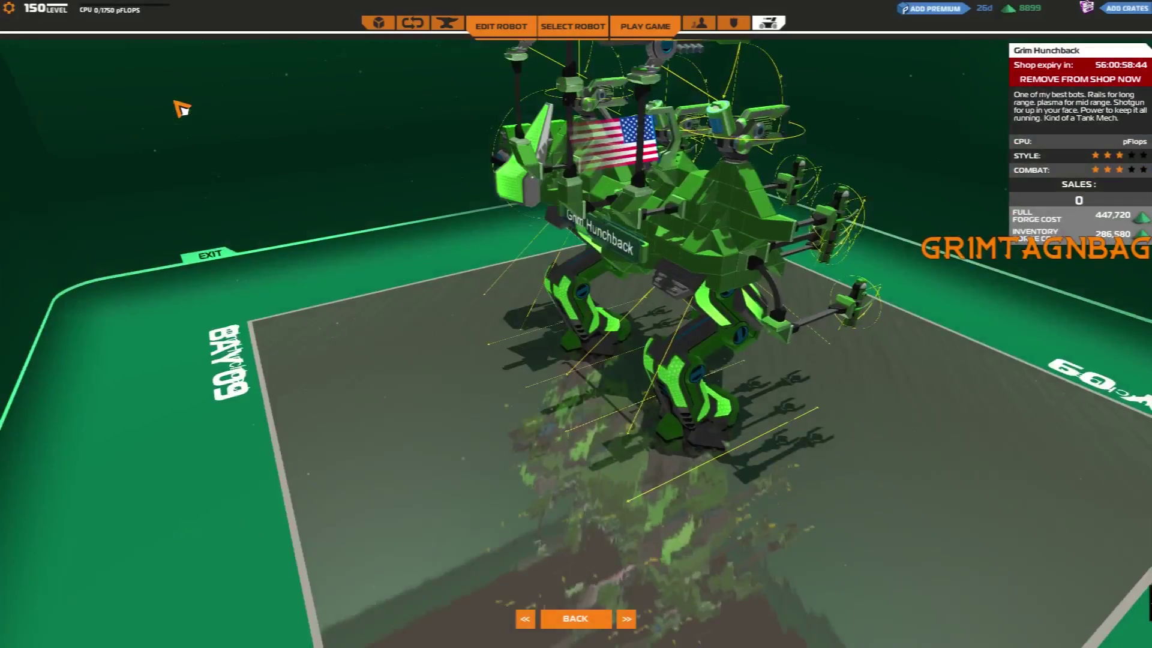
Step: Orbit Grim Hunchback, then cycle through Little Reaper to the Grim Shotgun buggy and view it lower
mouse_move(608, 383)
left_mouse_down()
mouse_move(466, 186)
mouse_move(466, 199)
left_mouse_up()
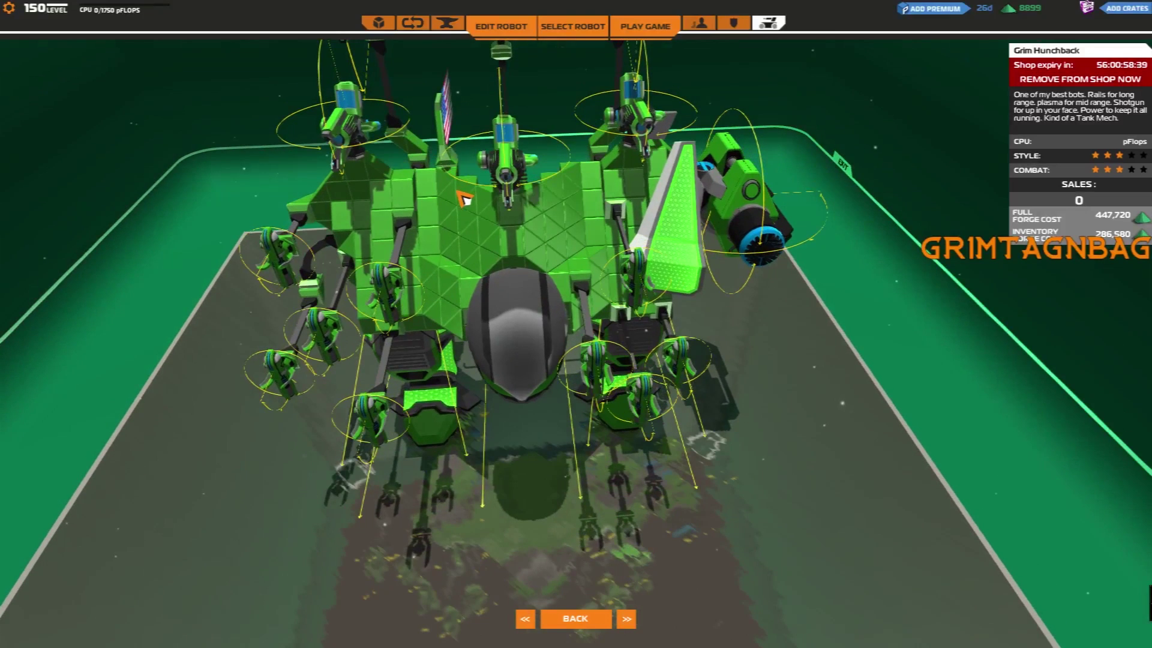
scroll(466, 200, "down", 1)
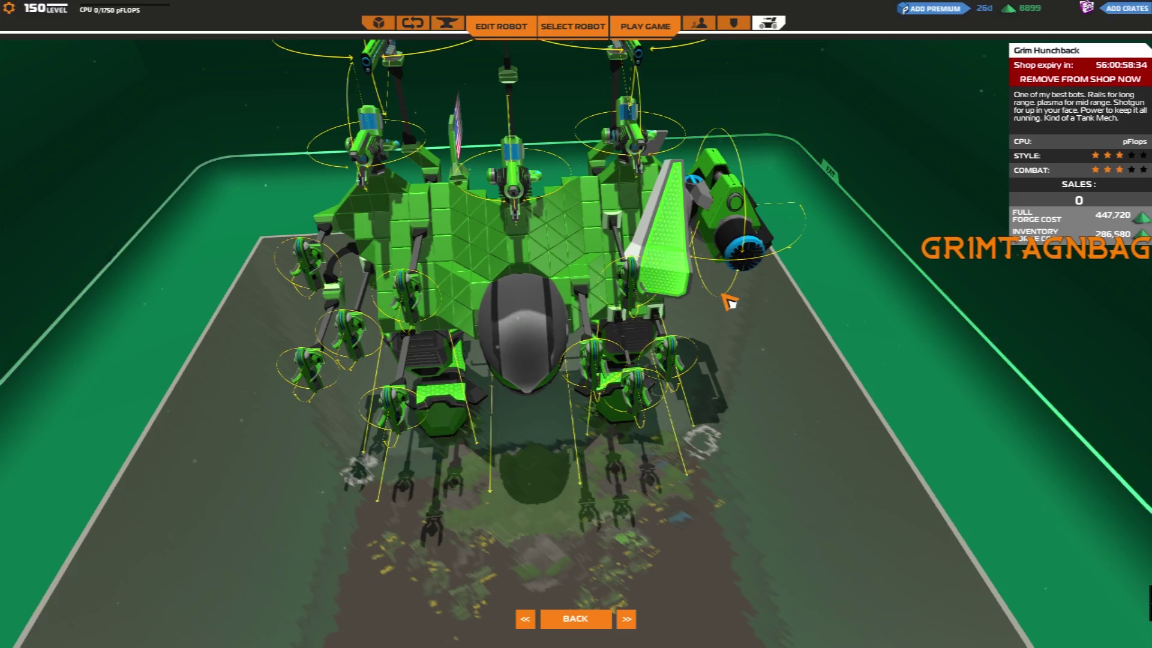
left_click(626, 618)
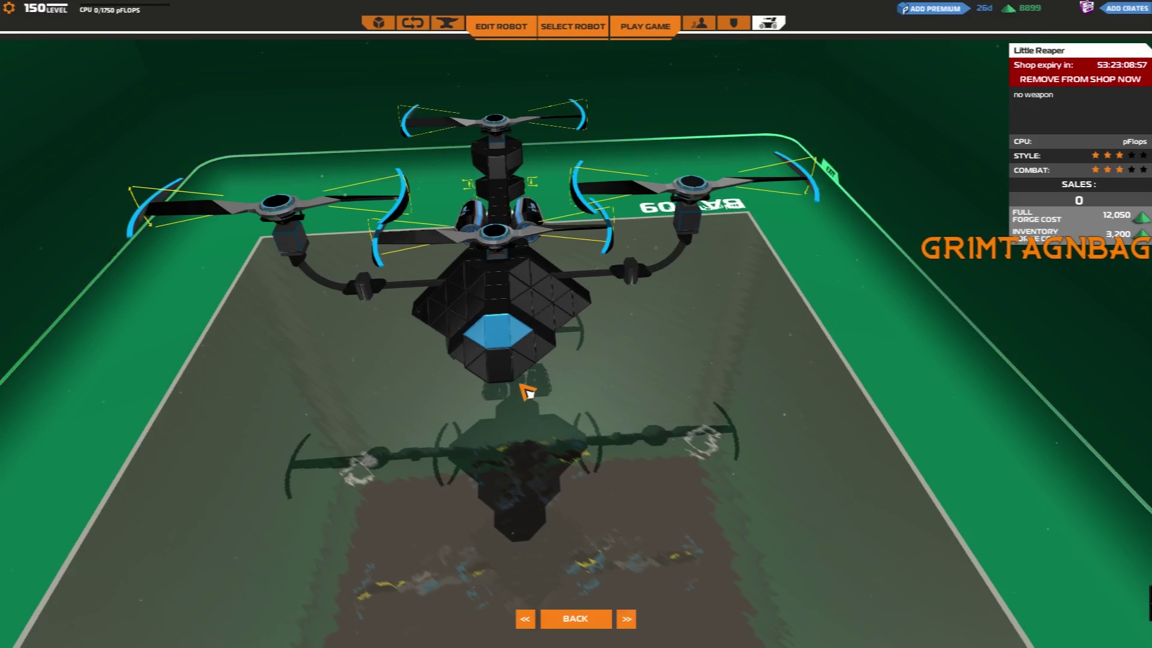
key("Right")
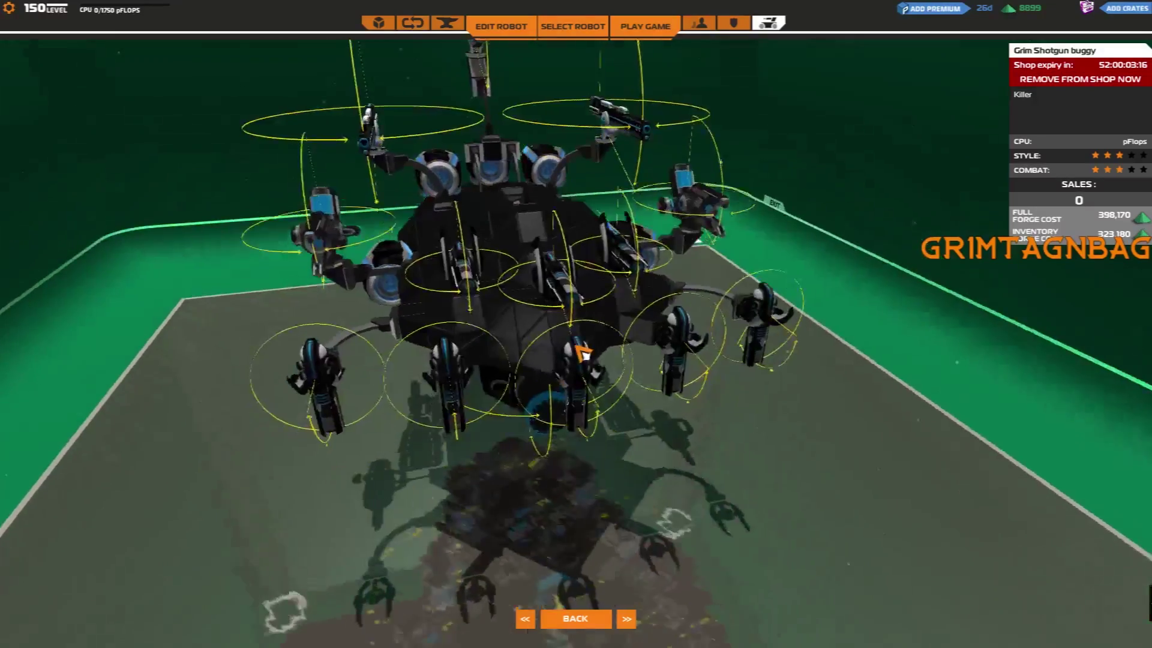
mouse_move(581, 353)
left_mouse_down()
mouse_move(641, 272)
mouse_move(573, 401)
left_mouse_up()
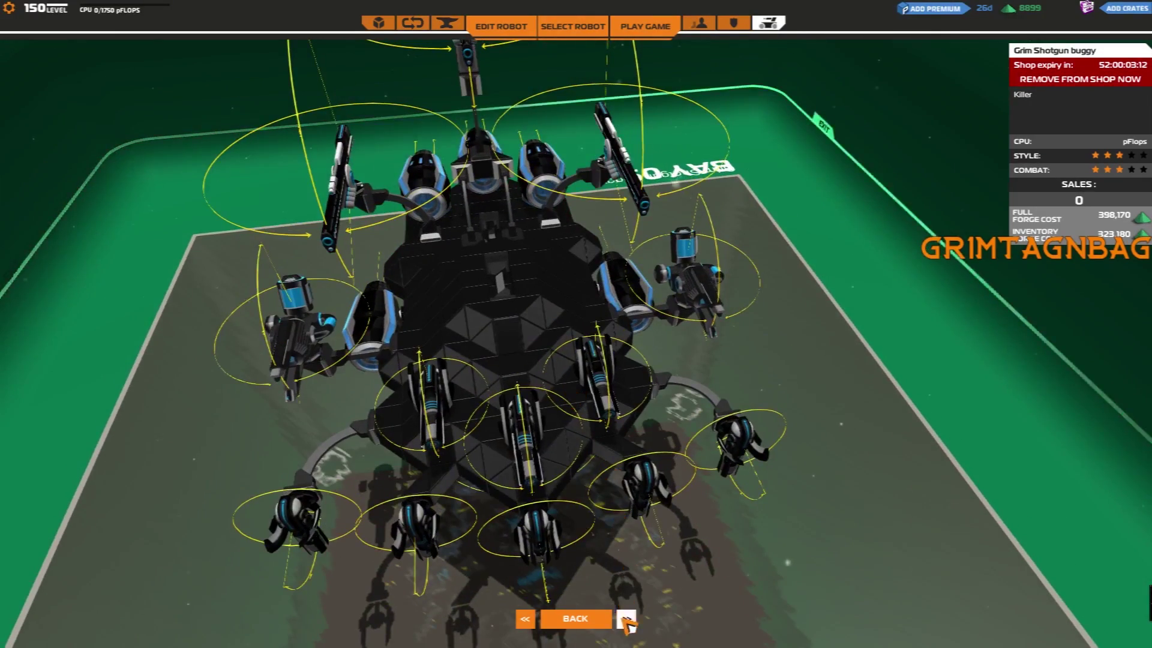
Step: View Grim Ship Wreck from a low side angle, then Grim Hunchback from an elevated front
left_click(627, 619)
mouse_move(516, 485)
left_mouse_down()
mouse_move(741, 343)
mouse_move(369, 424)
mouse_move(589, 415)
left_mouse_up()
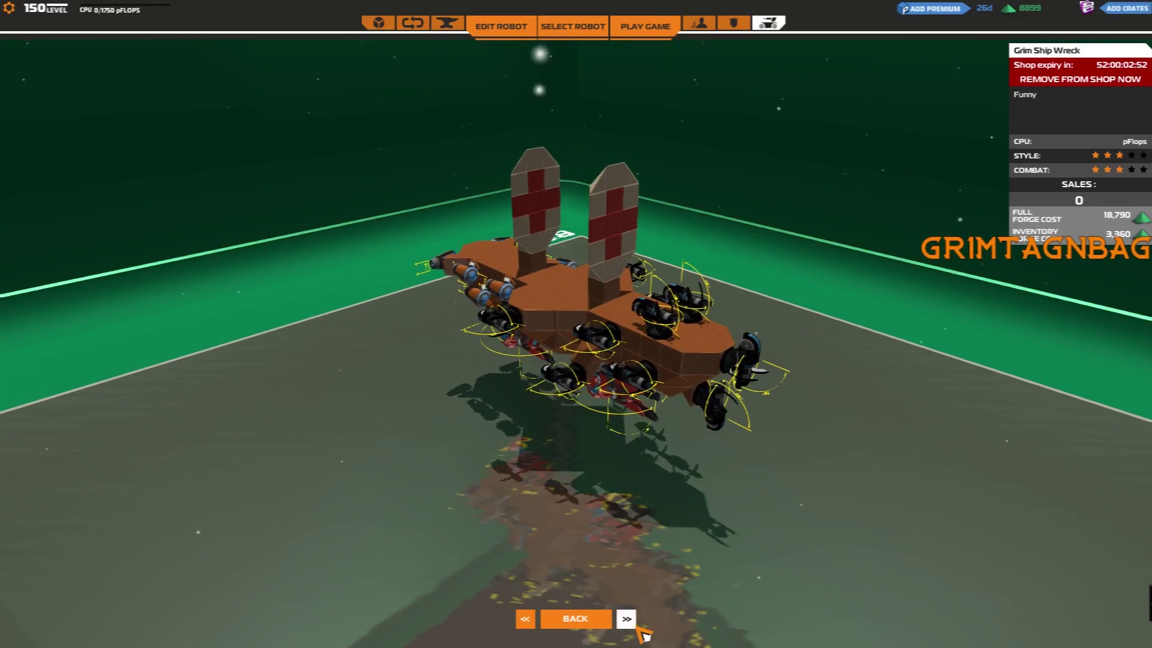
left_click(626, 619)
mouse_move(689, 398)
left_mouse_down()
mouse_move(550, 394)
mouse_move(583, 496)
mouse_move(668, 385)
mouse_move(677, 464)
left_mouse_up()
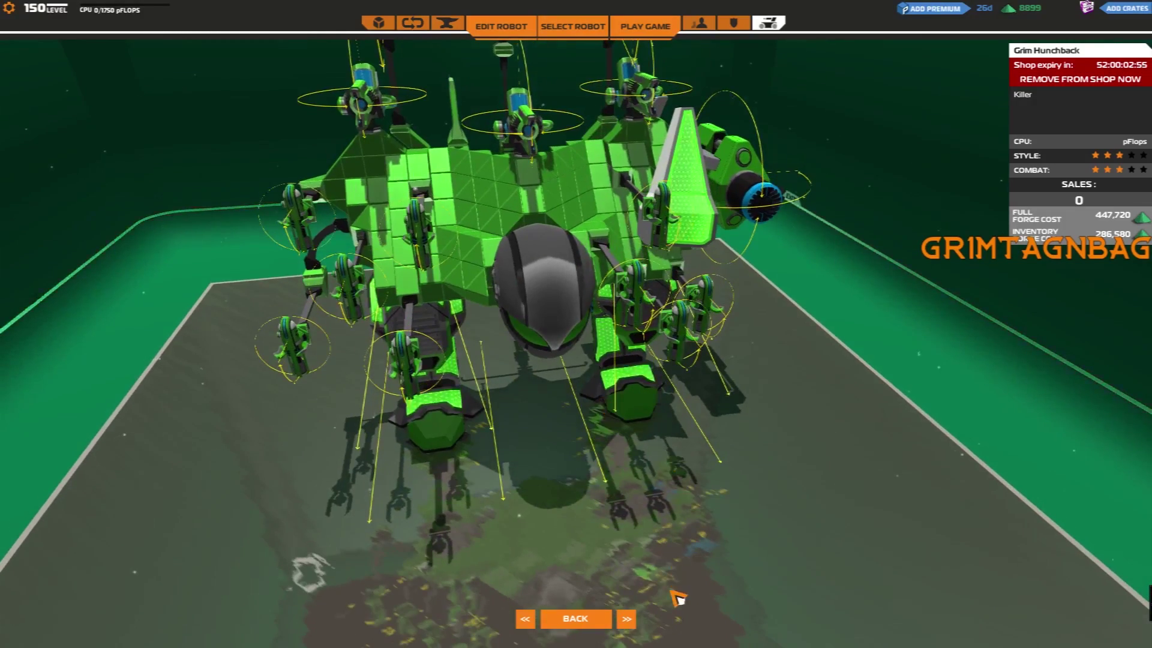
Step: Orbit Grim AA Support Mech to a side view, then Grim BigChopper to a top-down view
left_click(627, 619)
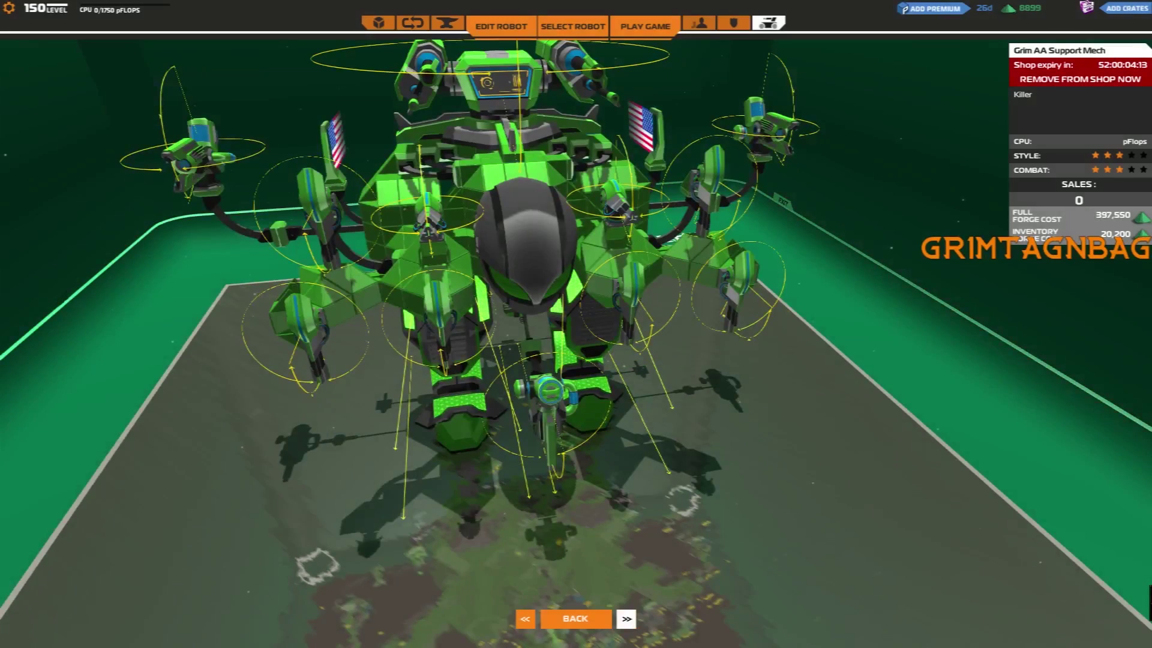
mouse_move(511, 291)
left_mouse_down()
mouse_move(711, 311)
mouse_move(691, 321)
mouse_move(872, 285)
mouse_move(538, 349)
mouse_move(589, 333)
left_mouse_up()
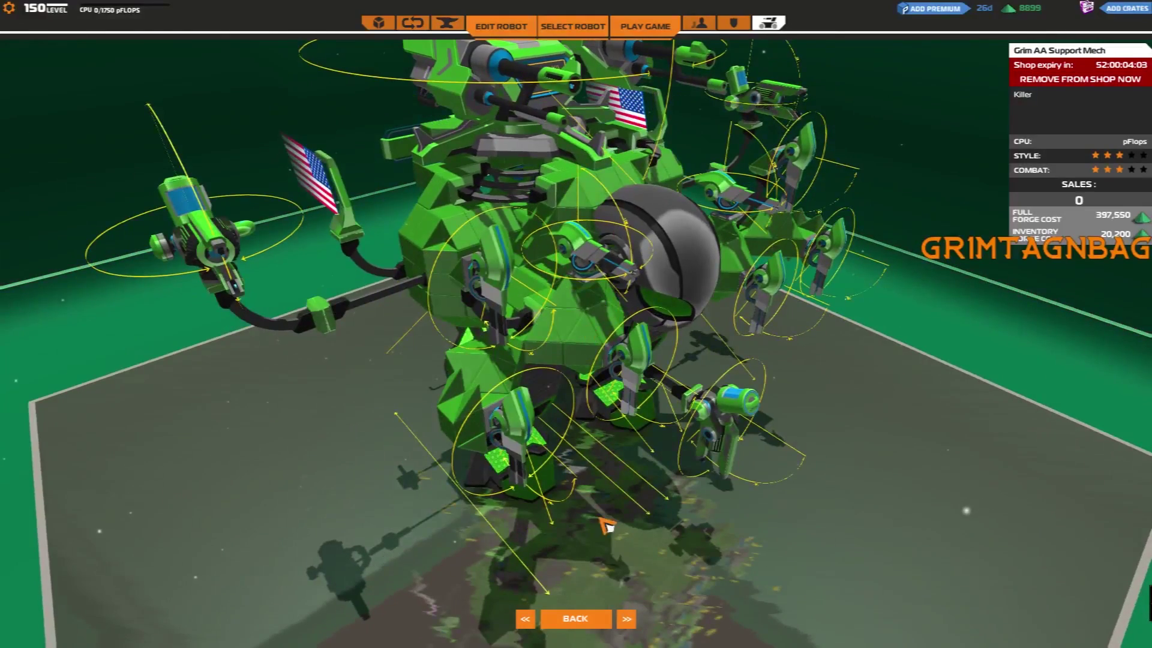
left_click(626, 619)
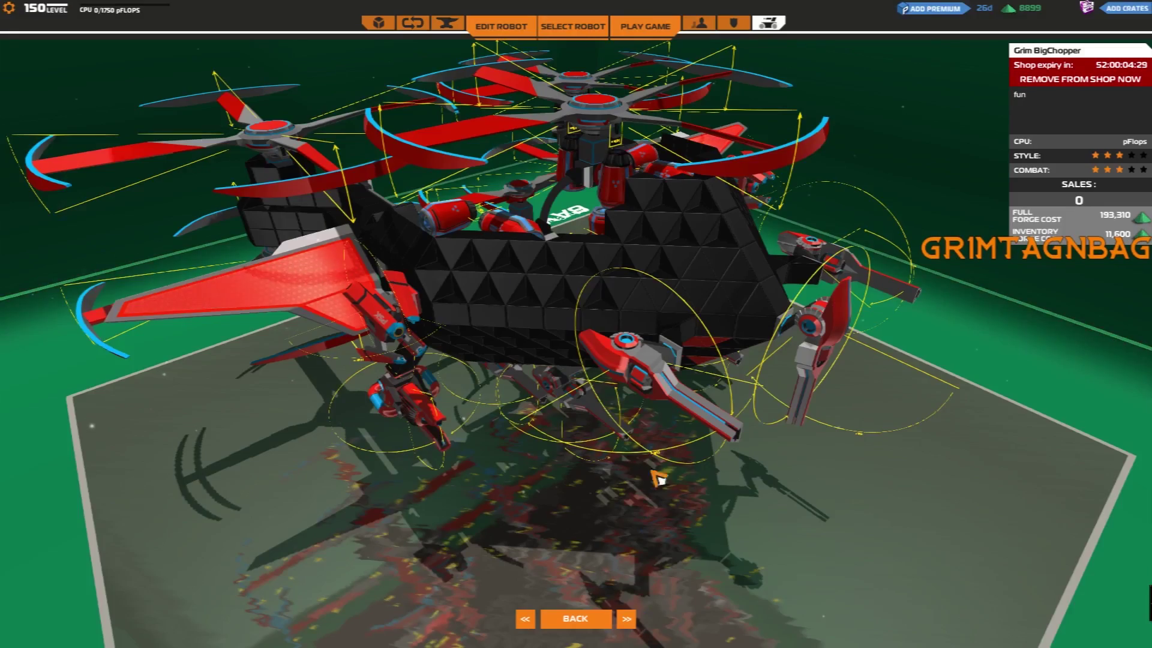
mouse_move(658, 480)
left_mouse_down()
mouse_move(653, 333)
mouse_move(640, 416)
mouse_move(567, 274)
mouse_move(589, 287)
mouse_move(568, 351)
mouse_move(610, 533)
left_mouse_up()
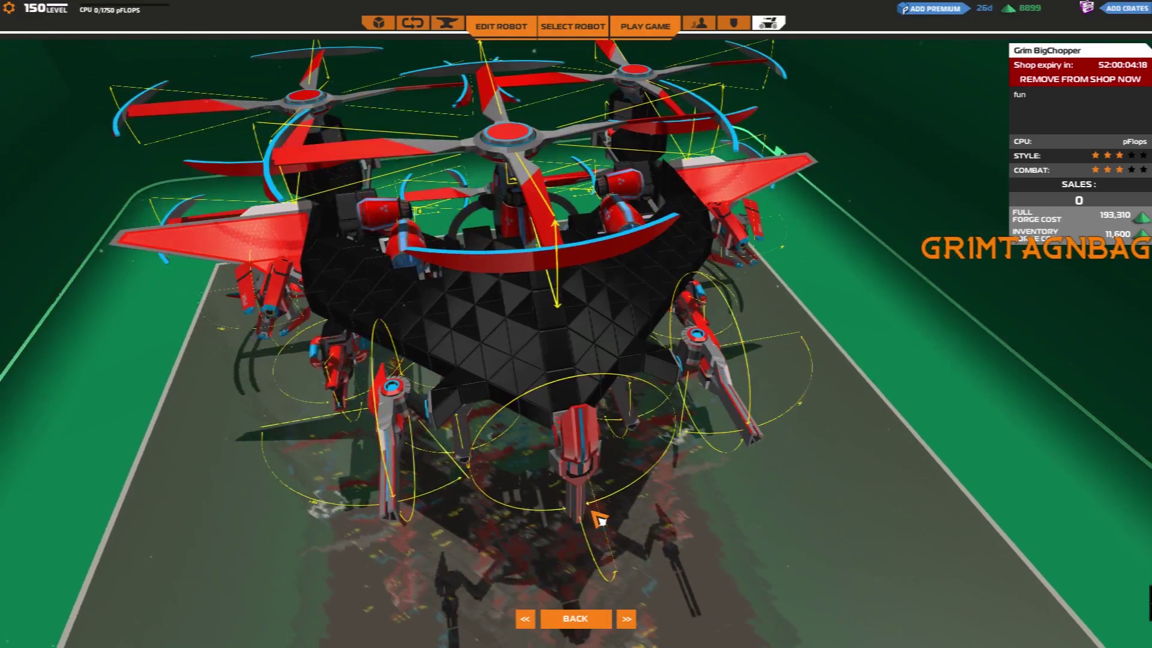
Step: Orbit Grim SMG Chopper, GrimSMGChopper and GRIM CHOPPER SMG in turn, then advance to GRIM BOMBER
left_click(630, 619)
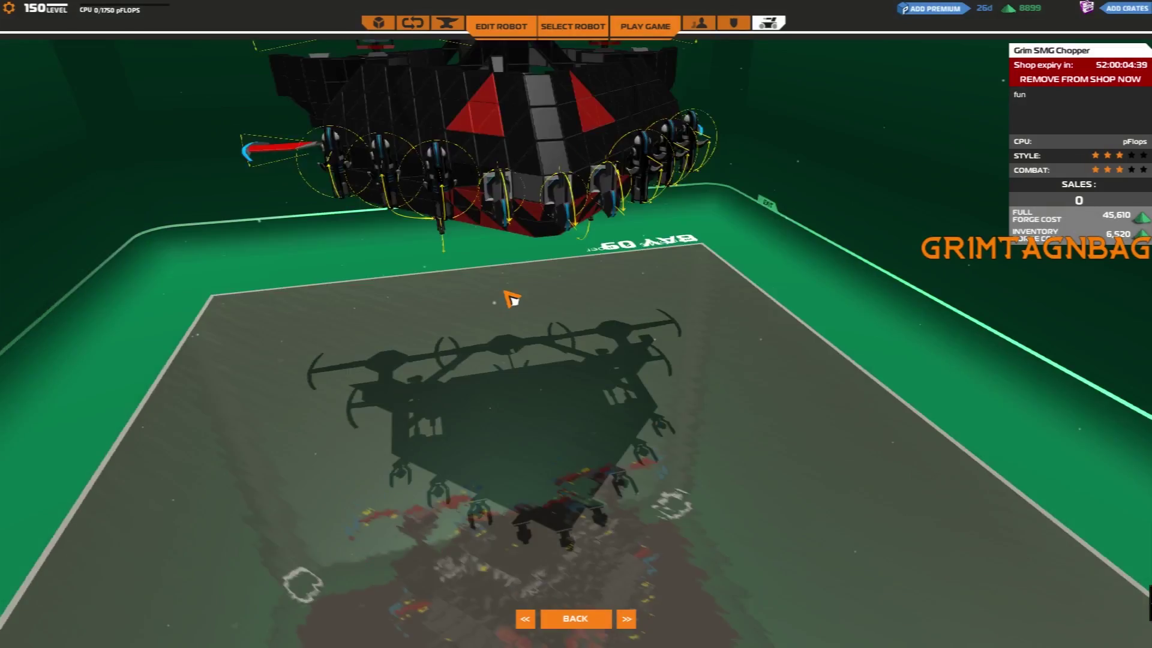
mouse_move(504, 314)
left_mouse_down()
mouse_move(489, 274)
mouse_move(409, 265)
mouse_move(360, 319)
mouse_move(574, 370)
mouse_move(565, 325)
left_mouse_up()
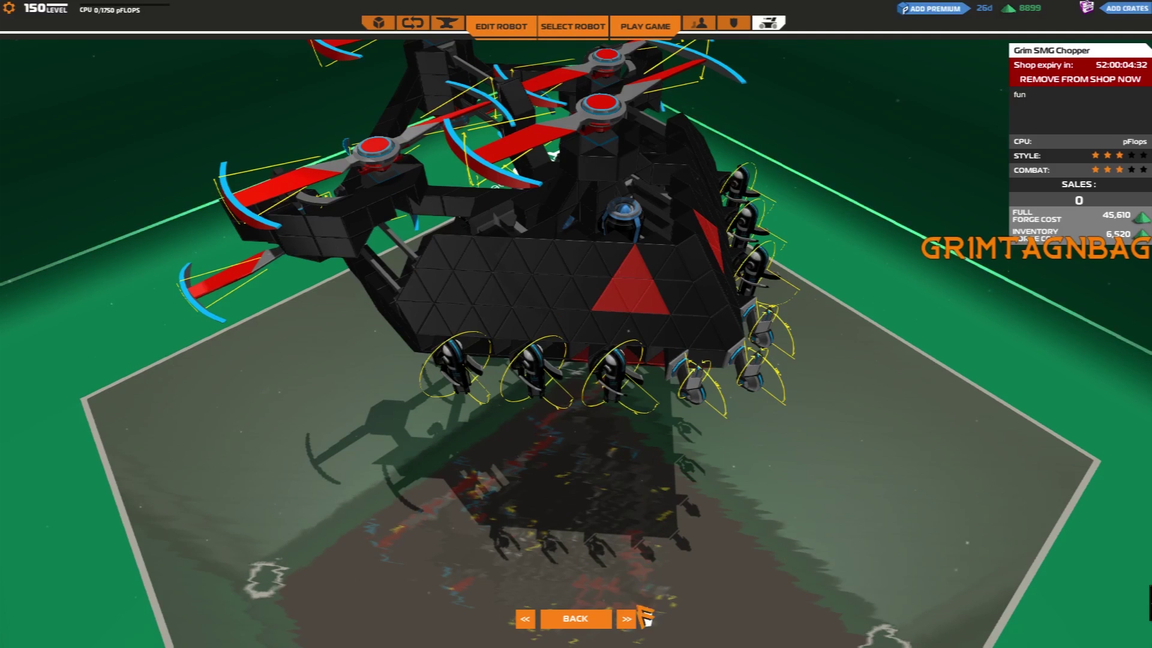
left_click(627, 619)
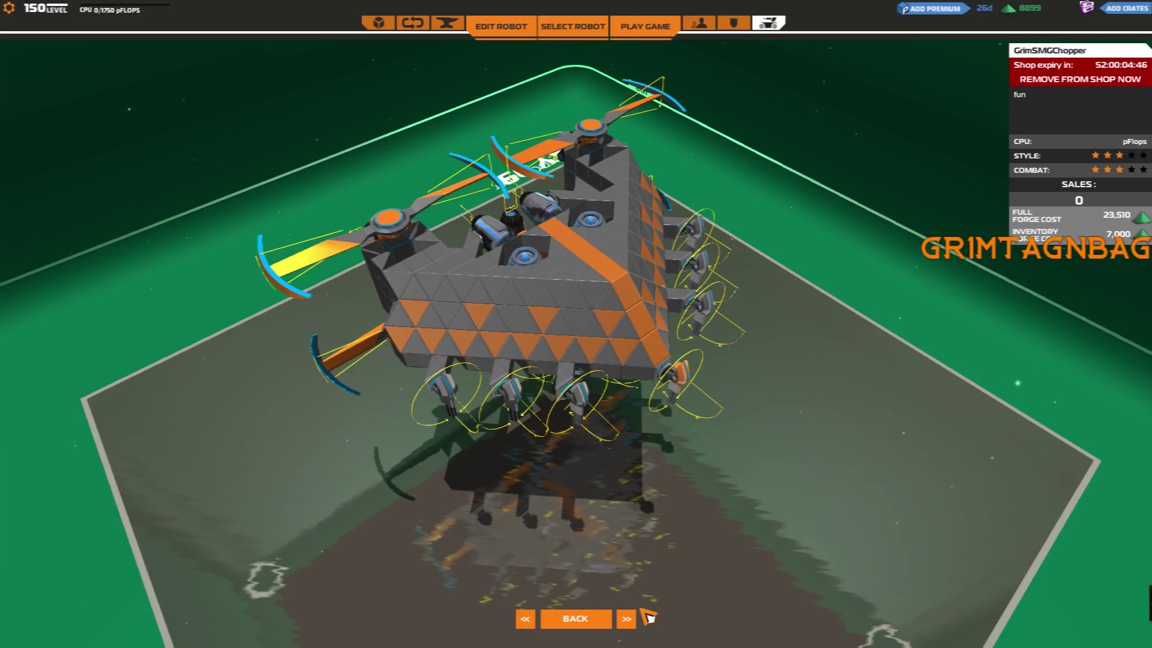
mouse_move(664, 471)
left_mouse_down()
mouse_move(567, 315)
mouse_move(578, 328)
mouse_move(594, 297)
mouse_move(796, 450)
mouse_move(576, 385)
left_mouse_up()
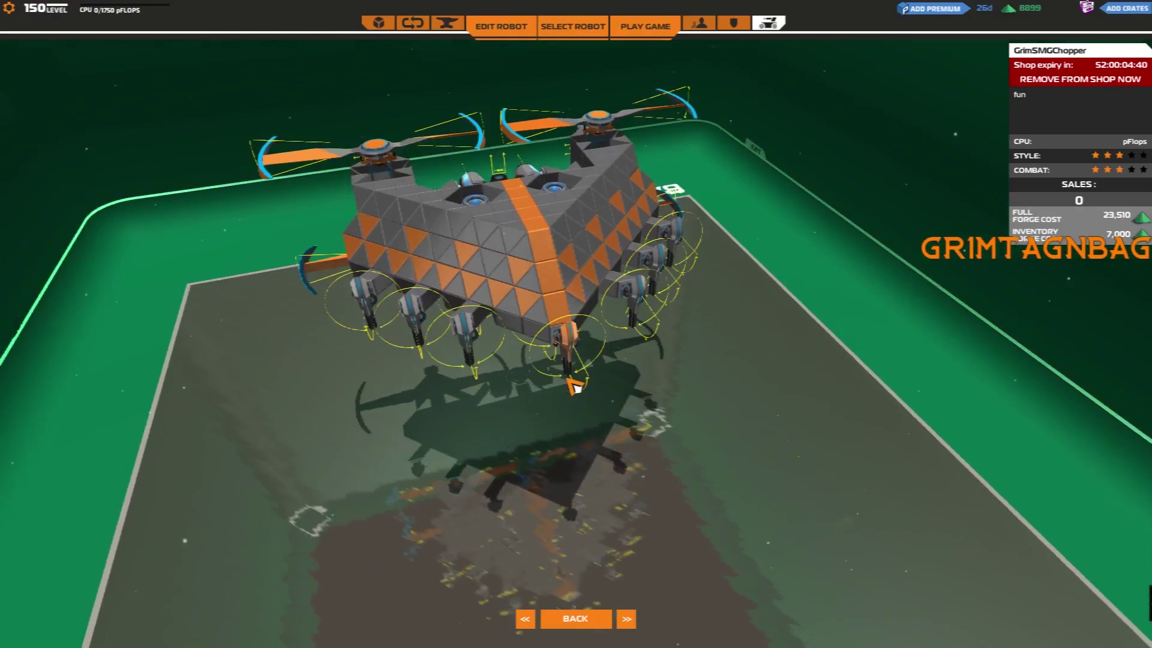
left_click(629, 619)
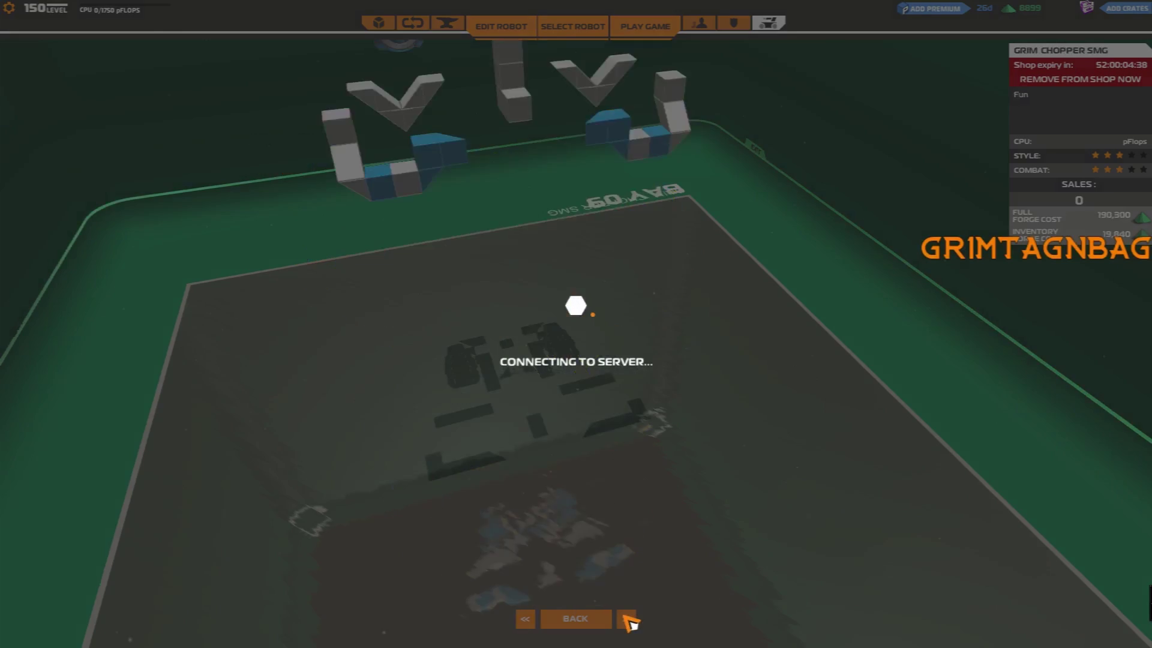
mouse_move(569, 474)
left_mouse_down()
mouse_move(493, 407)
mouse_move(685, 316)
mouse_move(830, 276)
mouse_move(621, 207)
mouse_move(558, 229)
mouse_move(527, 258)
mouse_move(473, 369)
mouse_move(504, 385)
mouse_move(583, 268)
mouse_move(584, 110)
left_mouse_up()
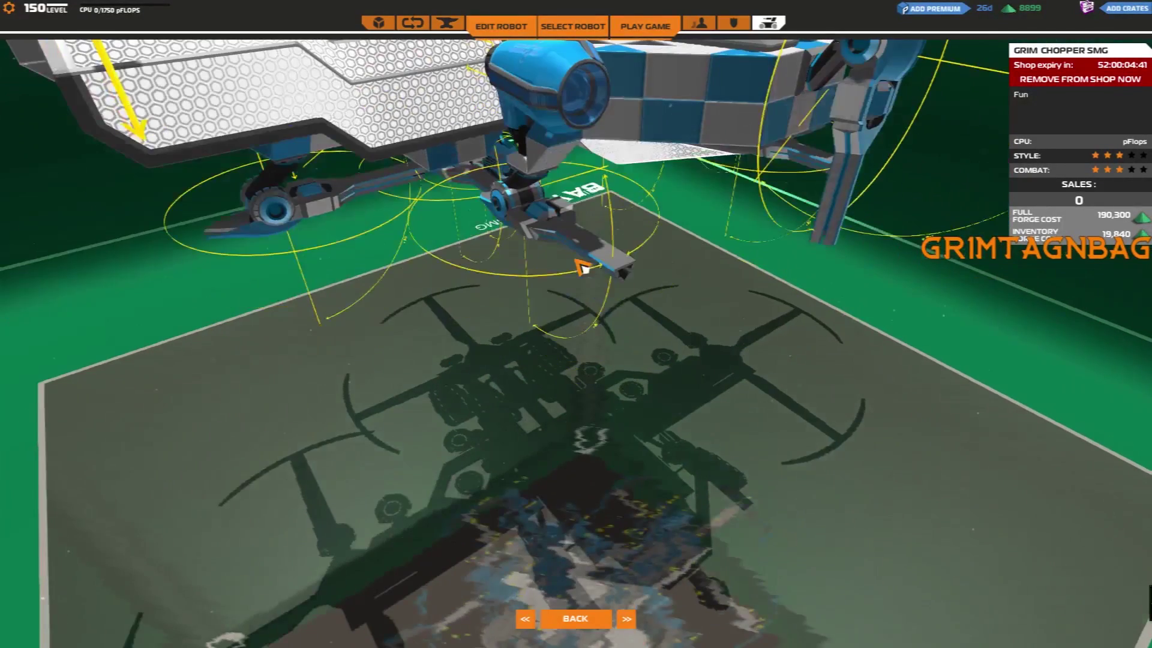
scroll(583, 268, "down", 2)
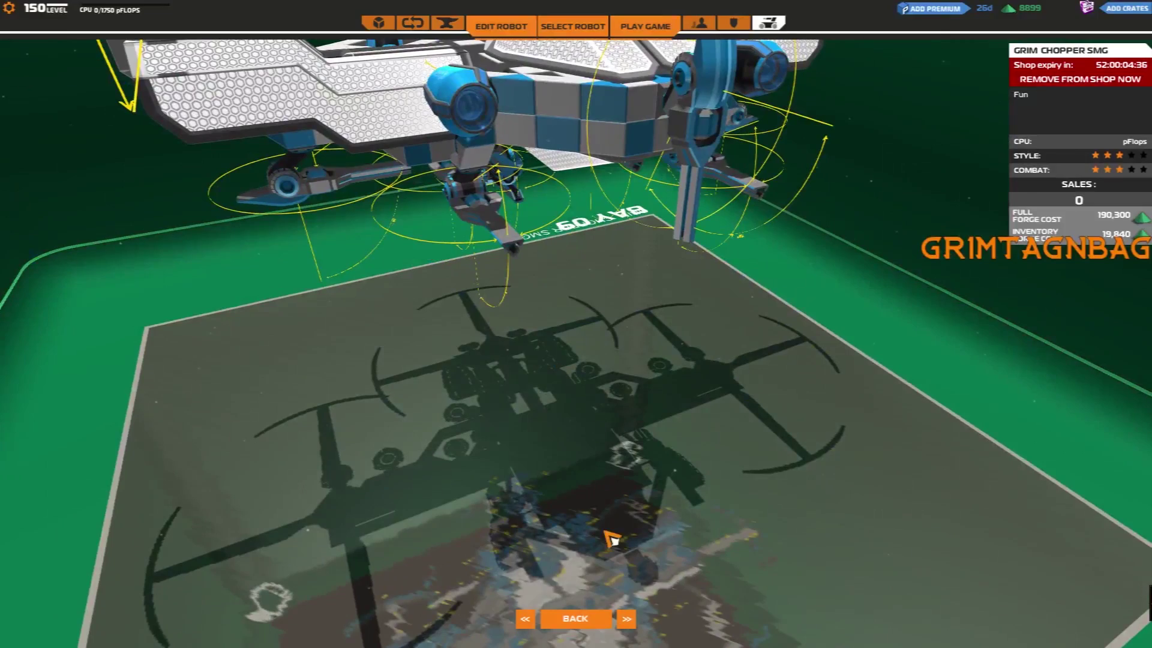
left_click(628, 619)
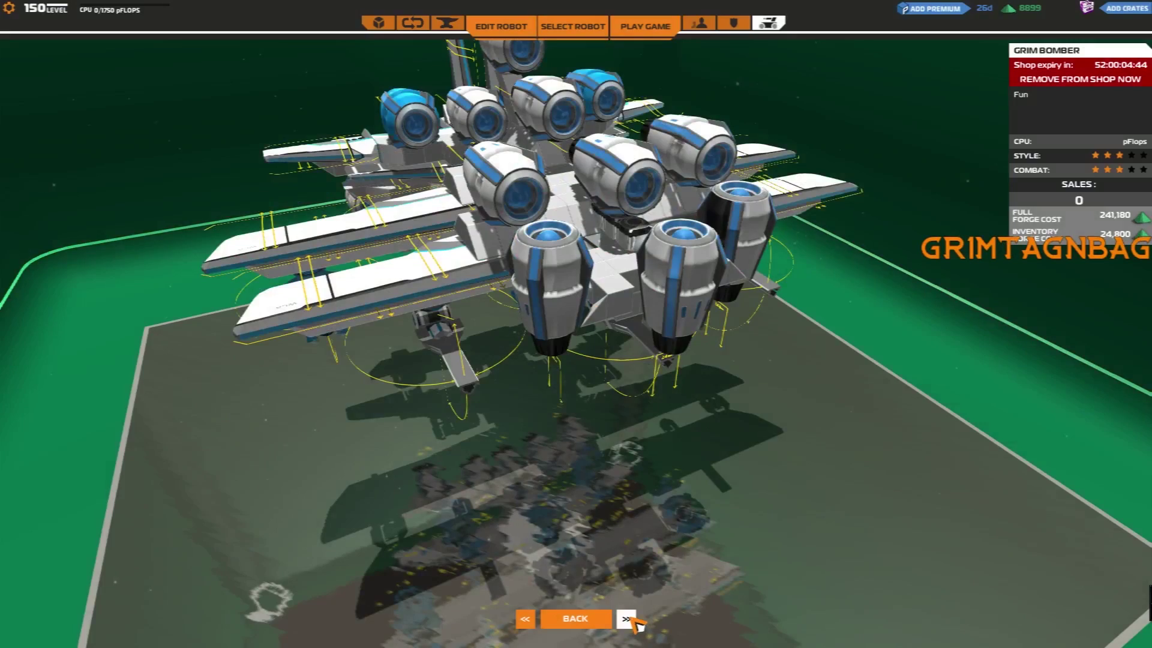
Step: View GRIM BOMBER top-down, orbit Cant Heal Stupid above and below, then advance to the next robot
mouse_move(605, 145)
left_mouse_down()
mouse_move(684, 225)
mouse_move(779, 287)
mouse_move(522, 217)
left_mouse_up()
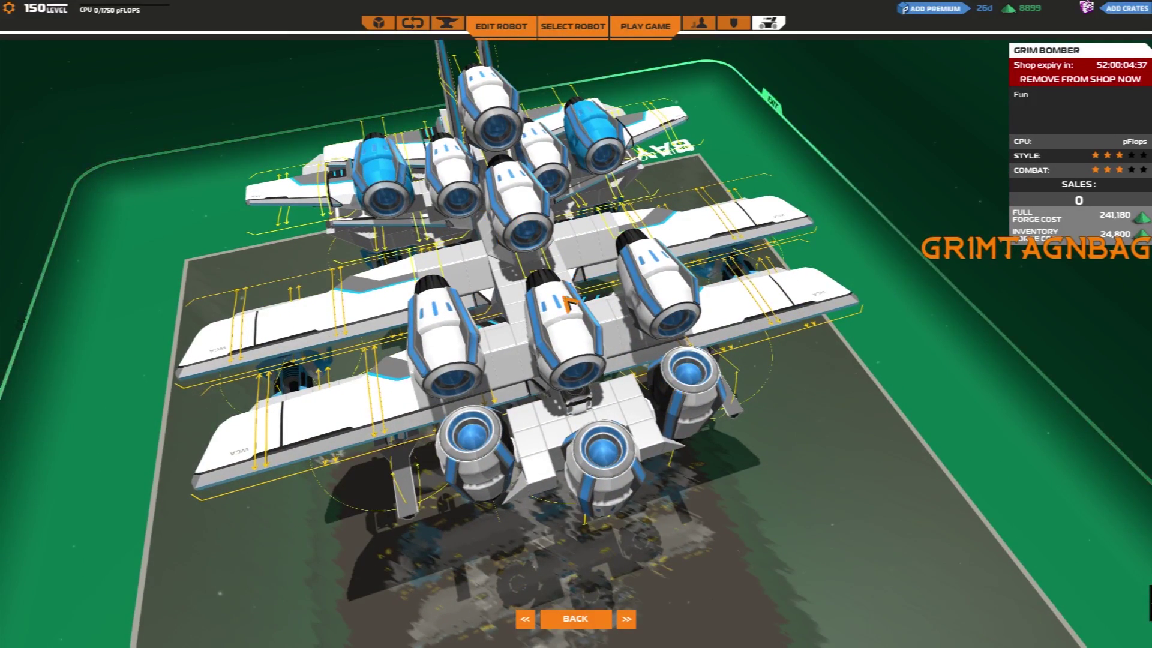
left_click(627, 619)
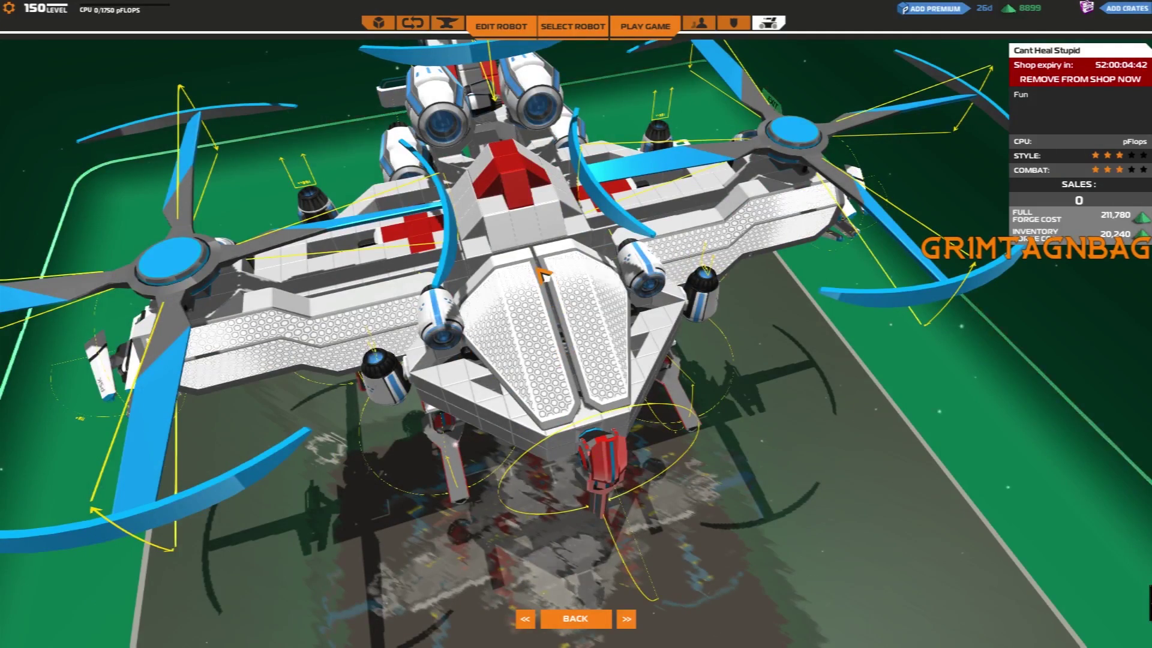
left_click_drag(544, 275, 575, 125)
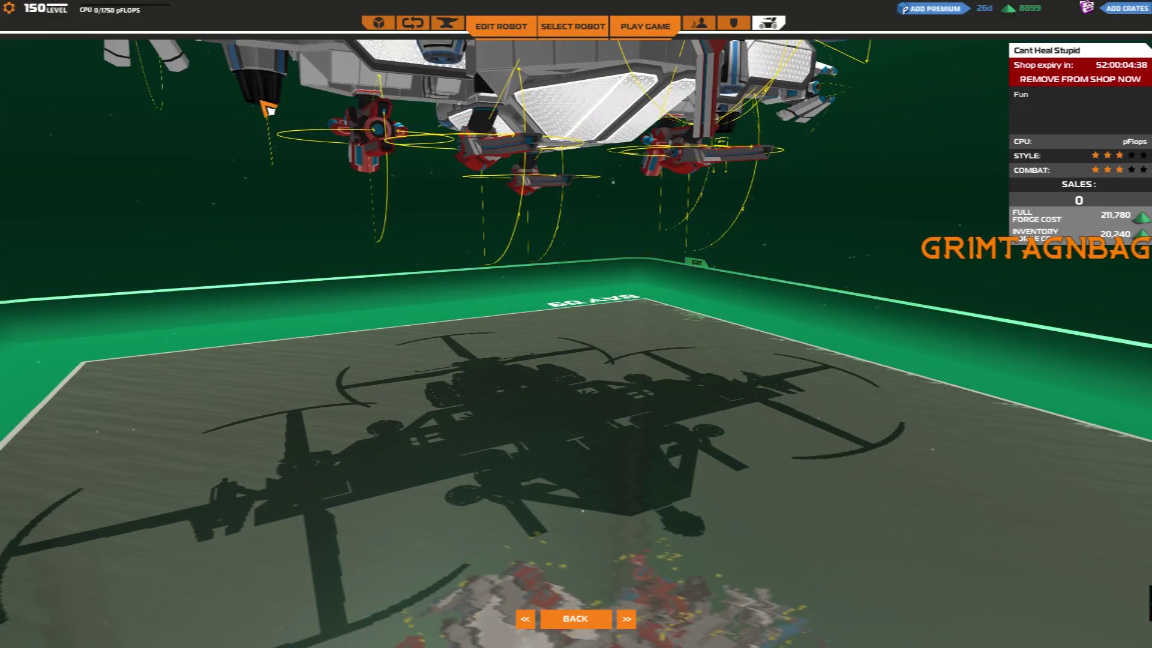
left_click_drag(268, 108, 349, 387)
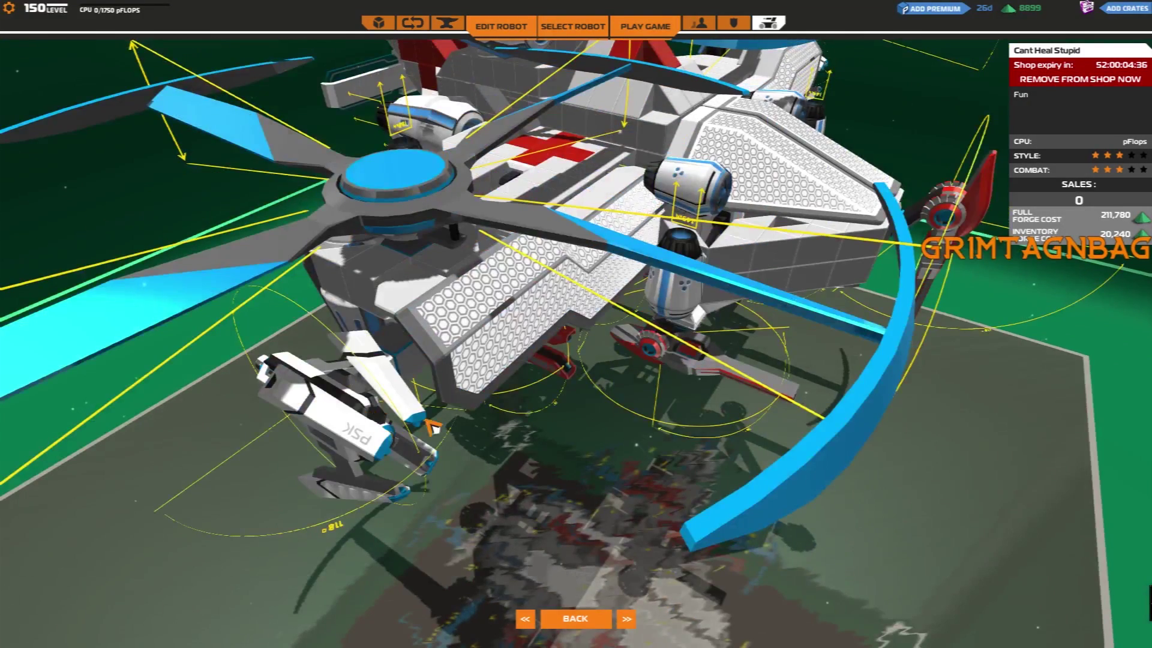
mouse_move(432, 428)
left_mouse_down()
mouse_move(423, 361)
mouse_move(374, 276)
mouse_move(530, 234)
left_mouse_up()
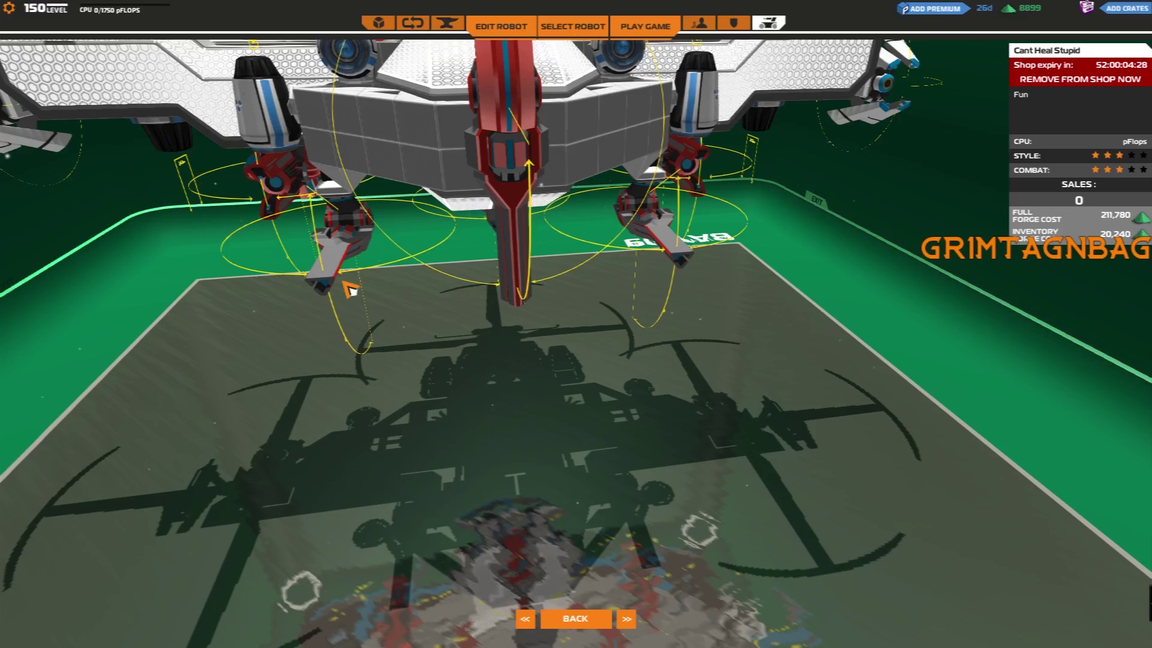
left_click(625, 619)
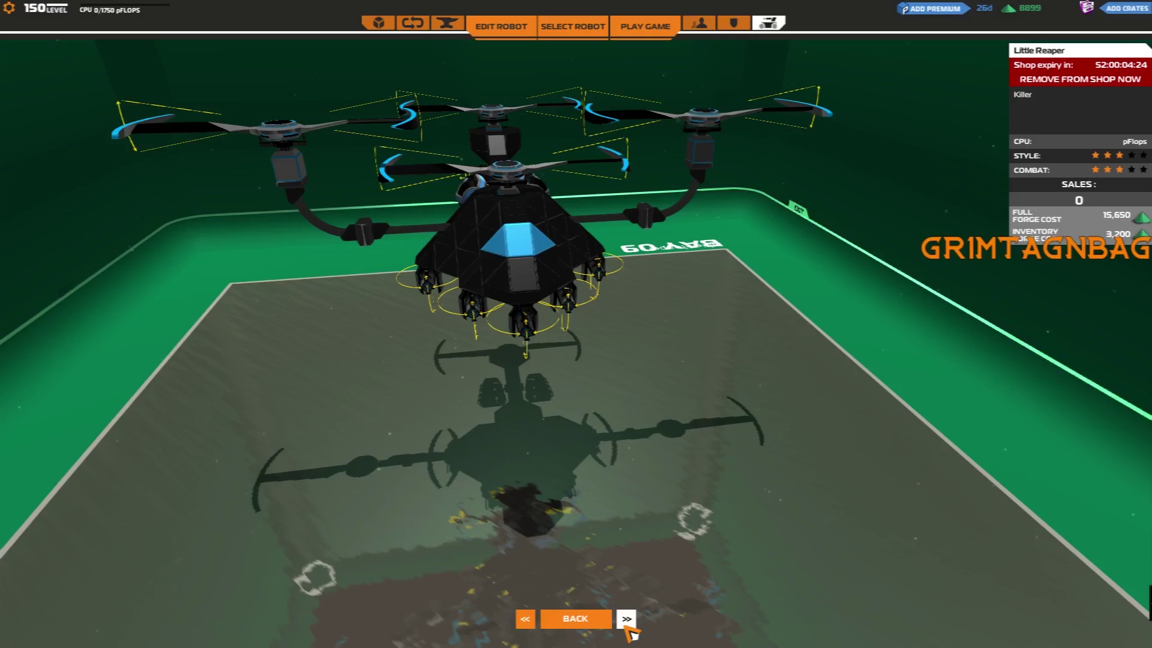